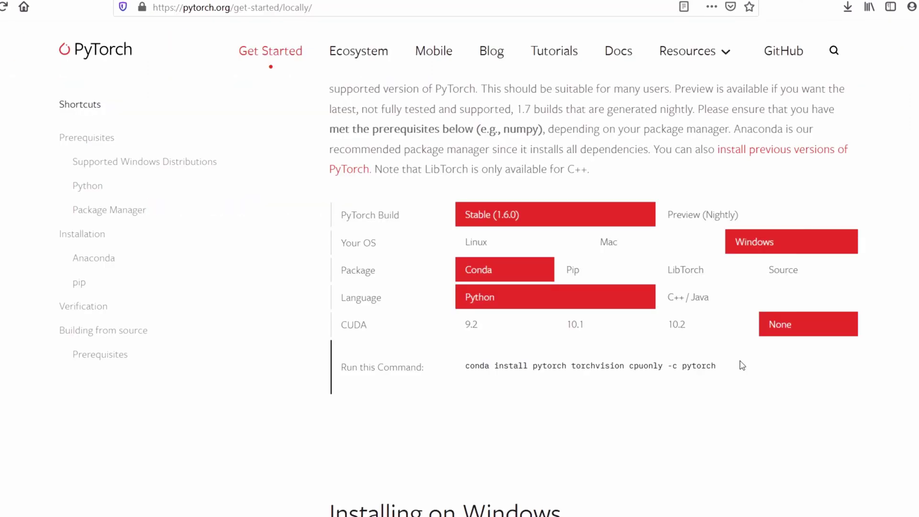
Try Linux and macOS in the OS selector, then return to Windows to show the cpuonly conda command
{"action": "left_click", "coordinate": [541, 243]}
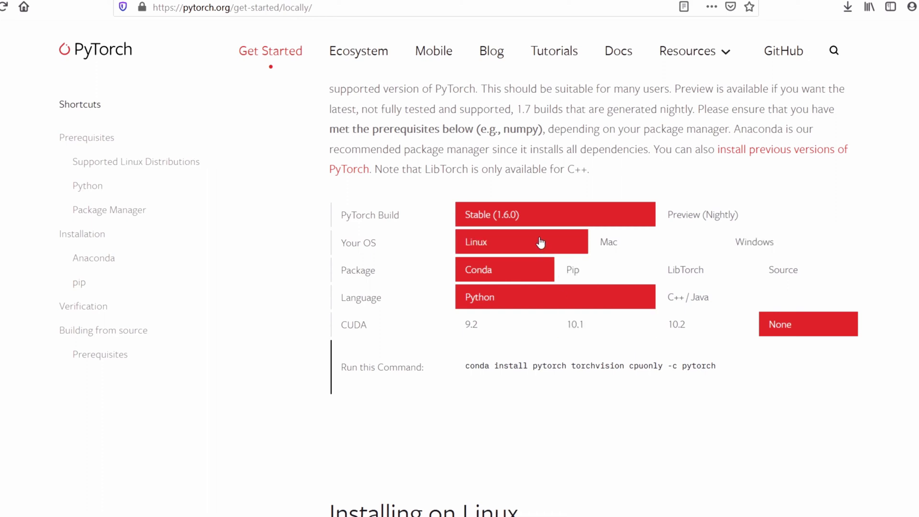
{"action": "left_click", "coordinate": [643, 249]}
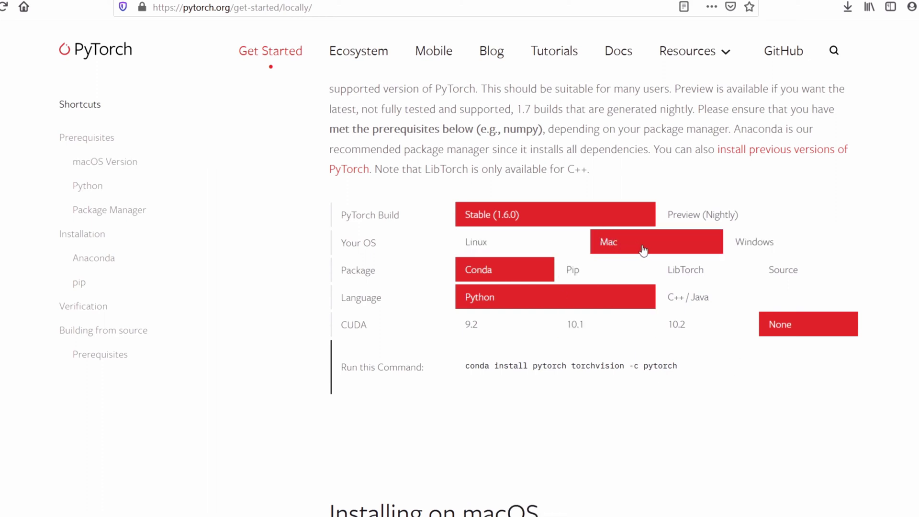
{"action": "left_click", "coordinate": [762, 246]}
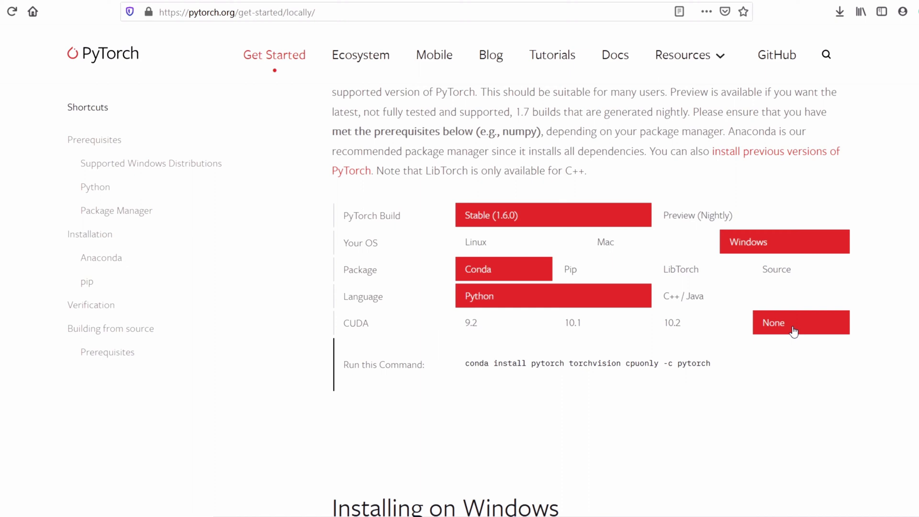
Copy 'conda install pytorch torchvision cpuonly -c pytorch' and launch Anaconda Prompt (anaconda3) from Anaconda3 (64-bit)
{"action": "triple_click", "coordinate": [698, 365]}
{"action": "key", "text": "ctrl+c"}
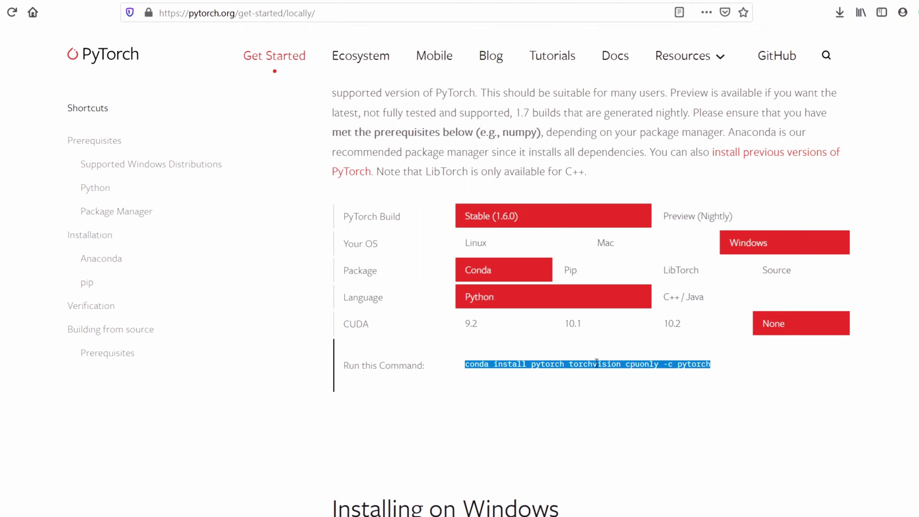
{"action": "key", "text": "super"}
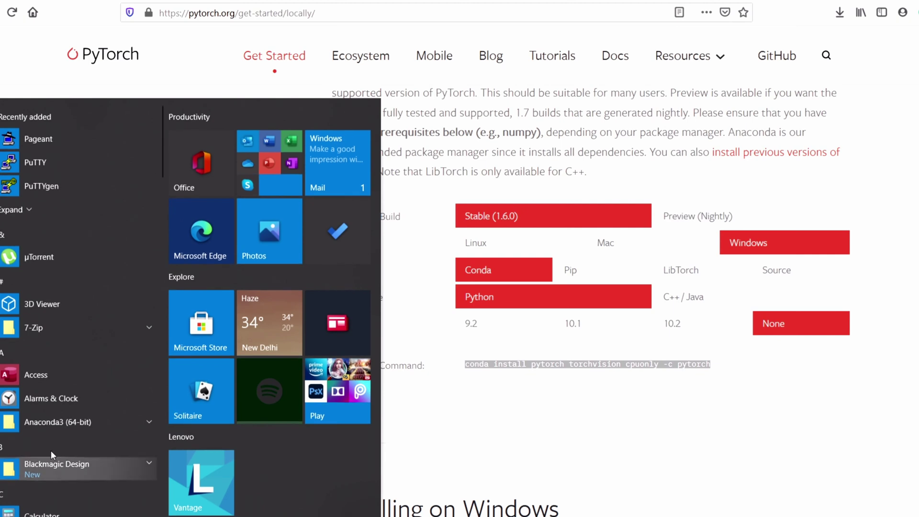
{"action": "left_click", "coordinate": [118, 426]}
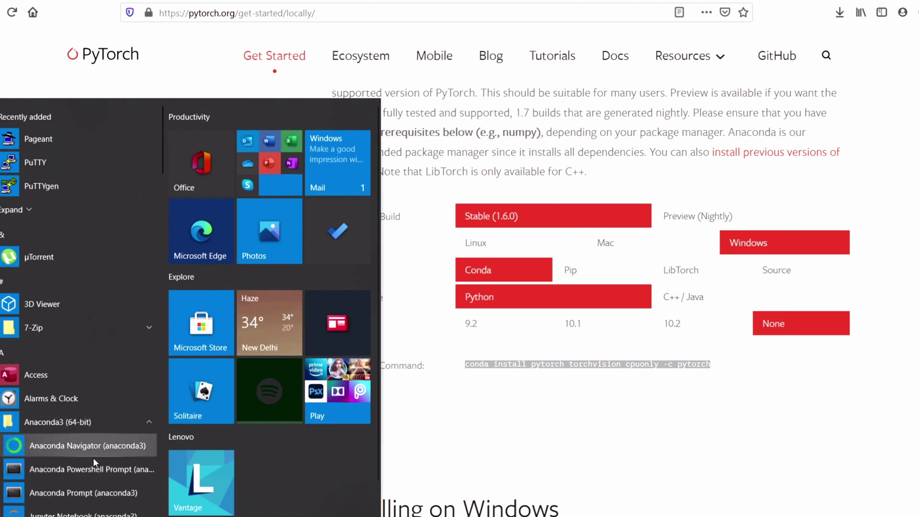
{"action": "left_click", "coordinate": [87, 489]}
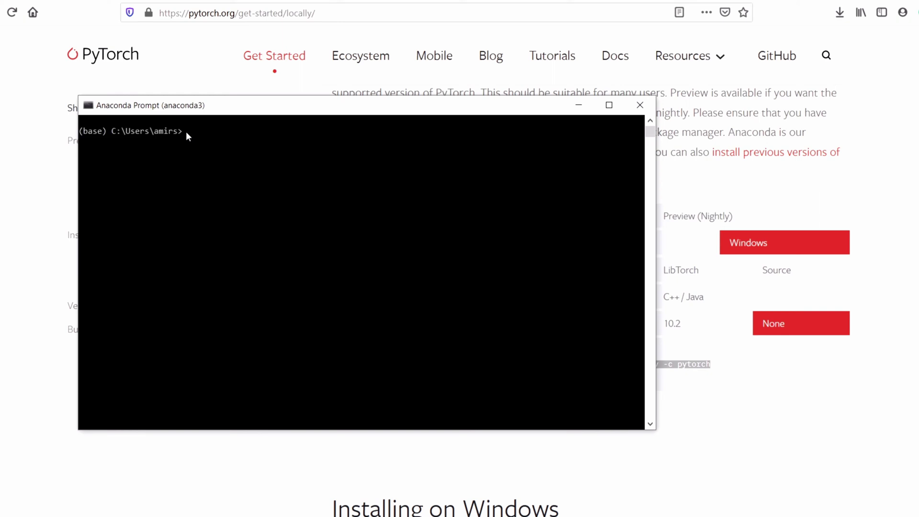
Run the pasted cpuonly conda install command to install pytorch 1.6.0 and torchvision 0.7.0
{"action": "key", "text": "Return"}
{"action": "key", "text": "ctrl+v"}
{"action": "key", "text": "Return"}
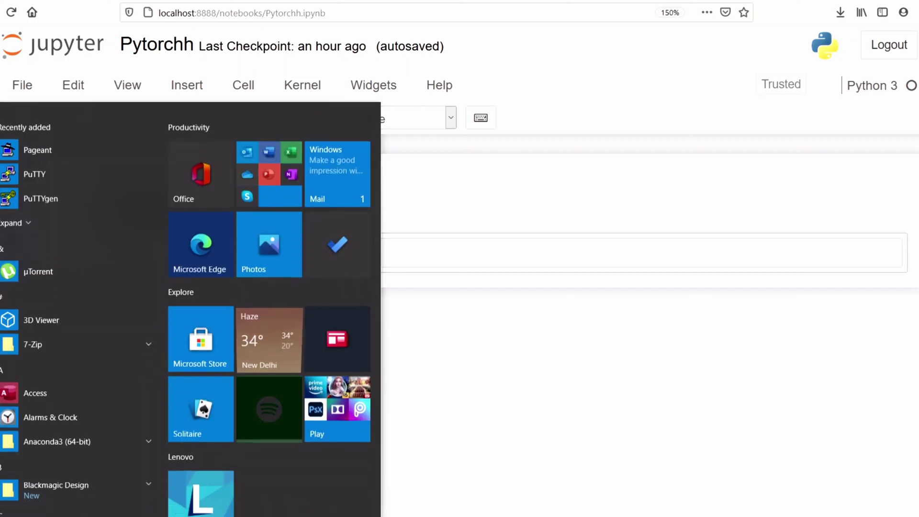
Open Command Prompt via 'cmd', start python and run 'import torch' without errors
{"action": "type", "text": "cmd"}
{"action": "key", "text": "Return"}
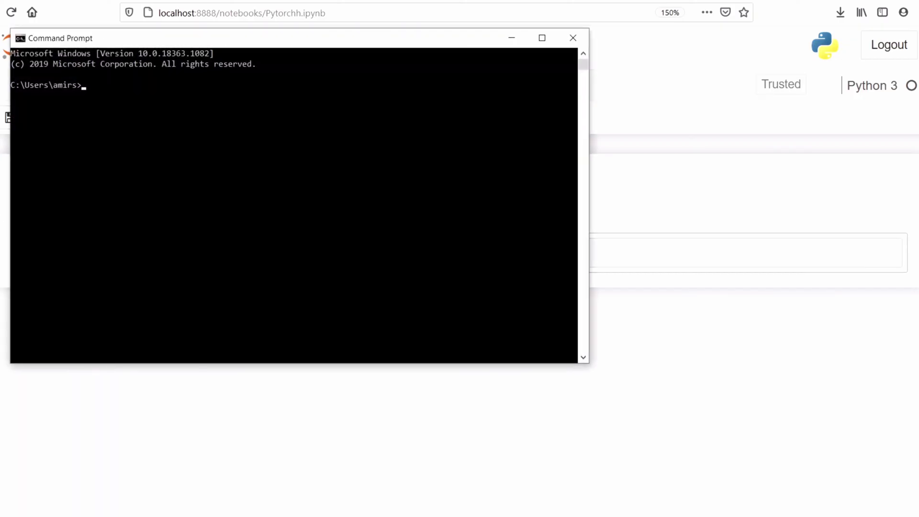
{"action": "type", "text": "python"}
{"action": "key", "text": "Return"}
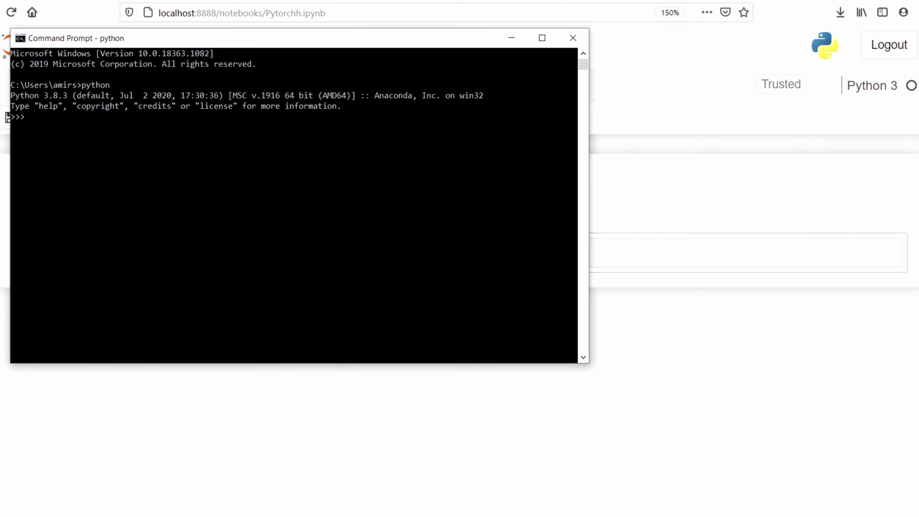
{"action": "type", "text": "import torch"}
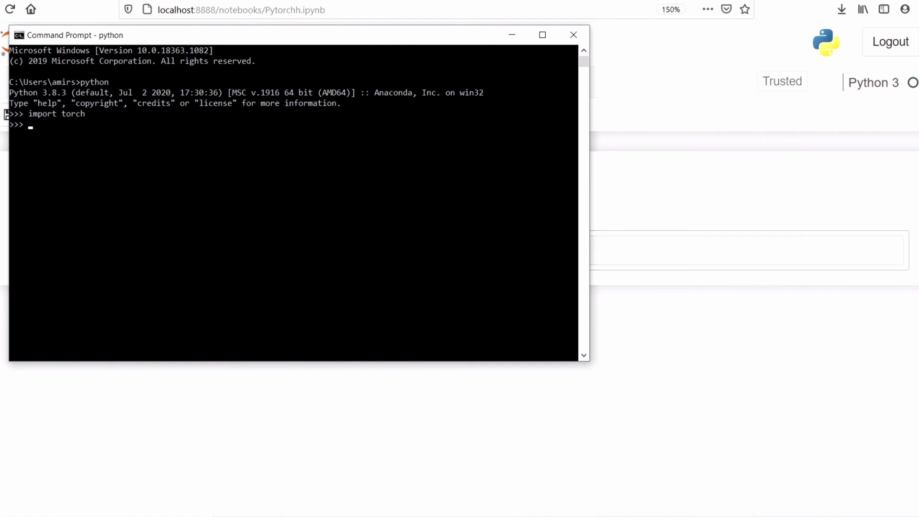
In the Pytorchh notebook, run 'import torch' and print(torch.__version__), which outputs 1.6.0
{"action": "key", "text": "alt+Tab"}
{"action": "left_click", "coordinate": [115, 250]}
{"action": "type", "text": "import torch"}
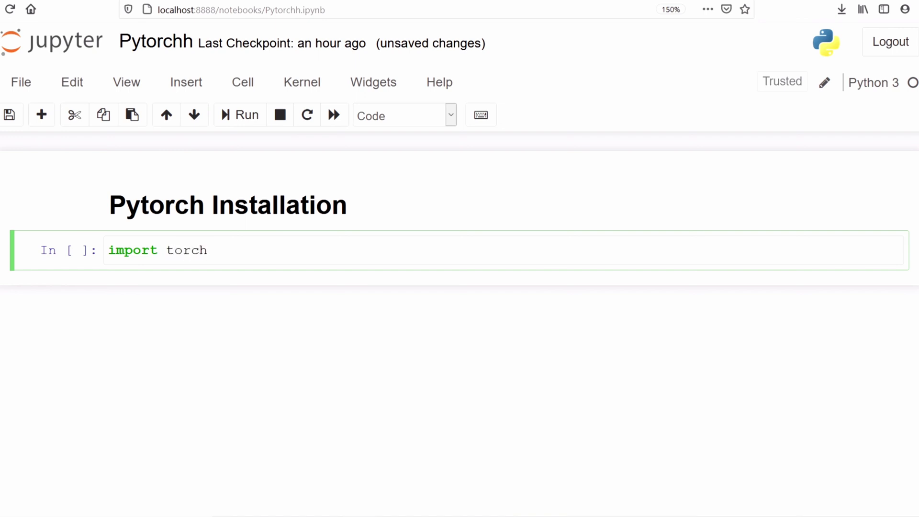
{"action": "key", "text": "shift+Return"}
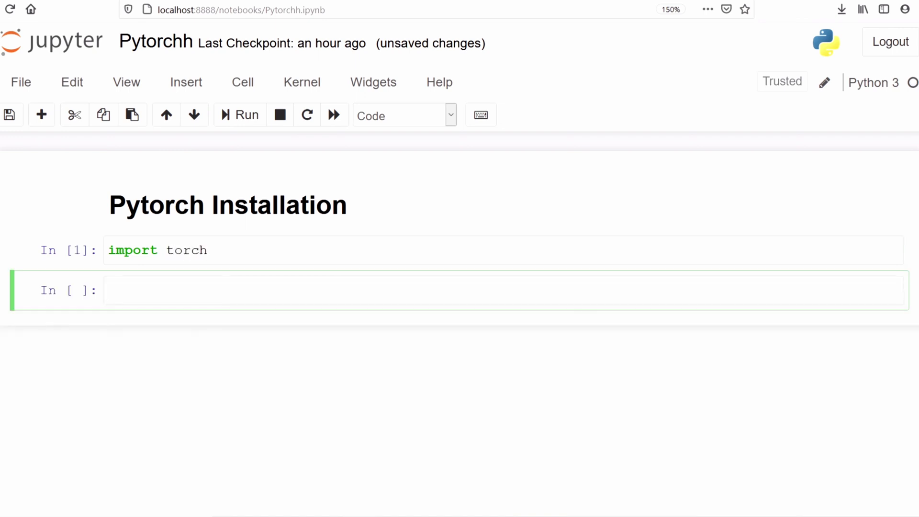
{"action": "type", "text": "print"}
{"action": "type", "text": "("}
{"action": "type", "text": "torch"}
{"action": "type", "text": ".__ver"}
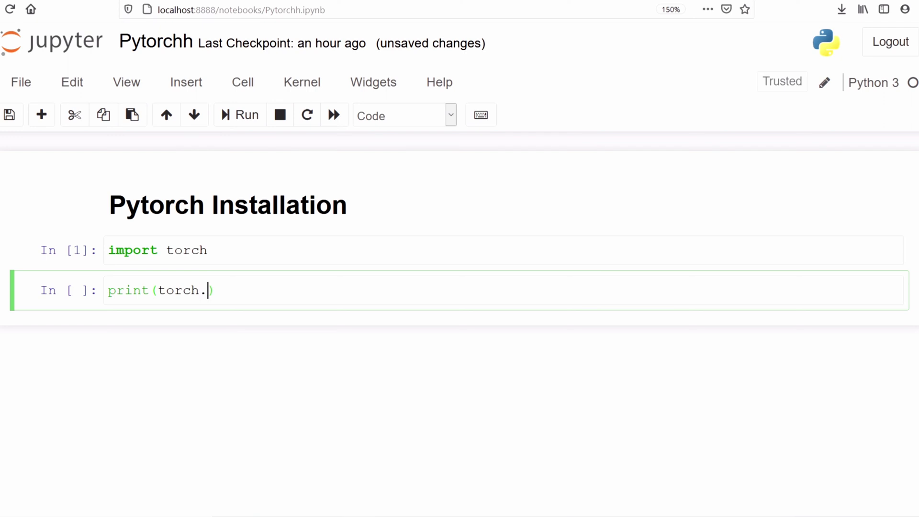
{"action": "type", "text": "sion__"}
{"action": "key", "text": "shift+Return"}
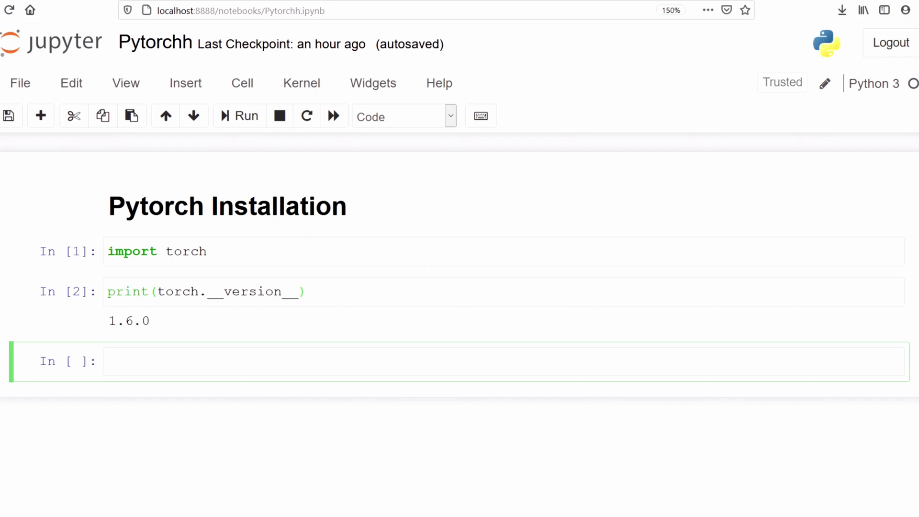
Run a cell with 'a= torch.rand(5,5)' and 'print(a)' to display a 5x5 random tensor
{"action": "type", "text": "a= "}
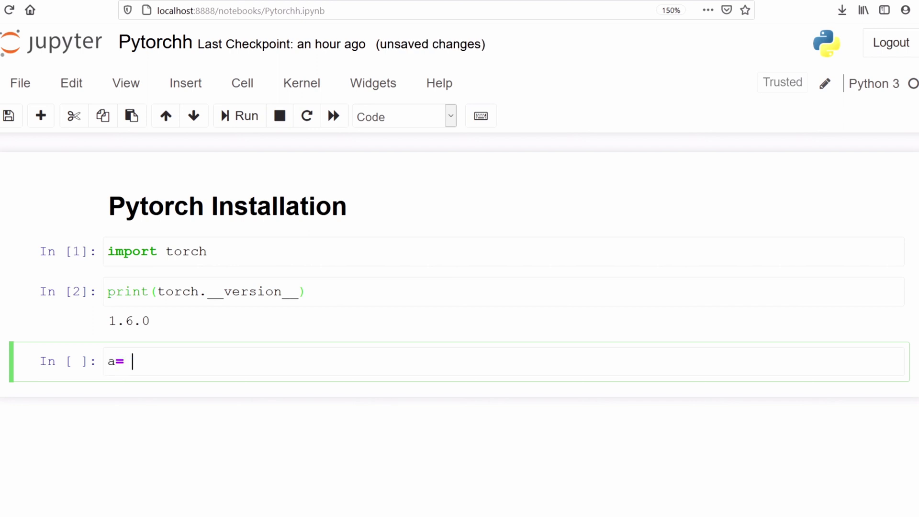
{"action": "type", "text": "torch.rand(5,5"}
{"action": "key", "text": "Right"}
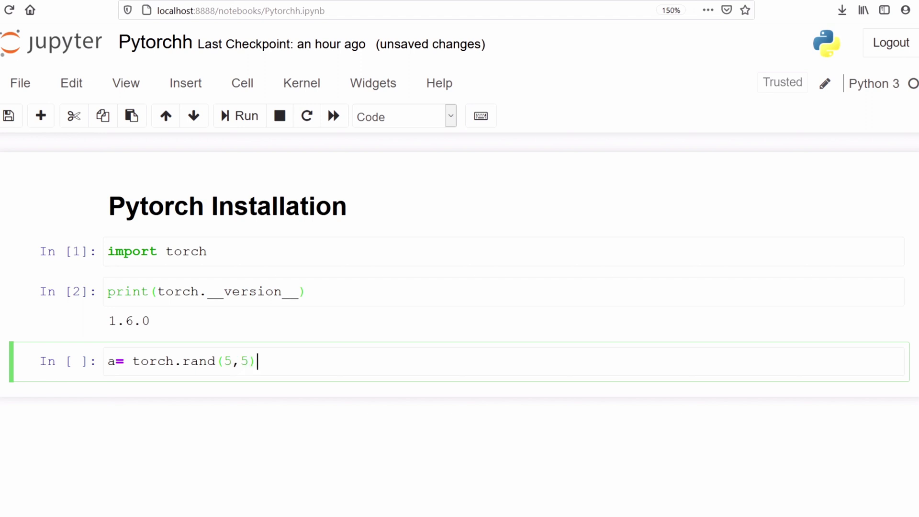
{"action": "key", "text": "Return"}
{"action": "type", "text": "p"}
{"action": "type", "text": "(a)"}
{"action": "key", "text": "shift+Return"}
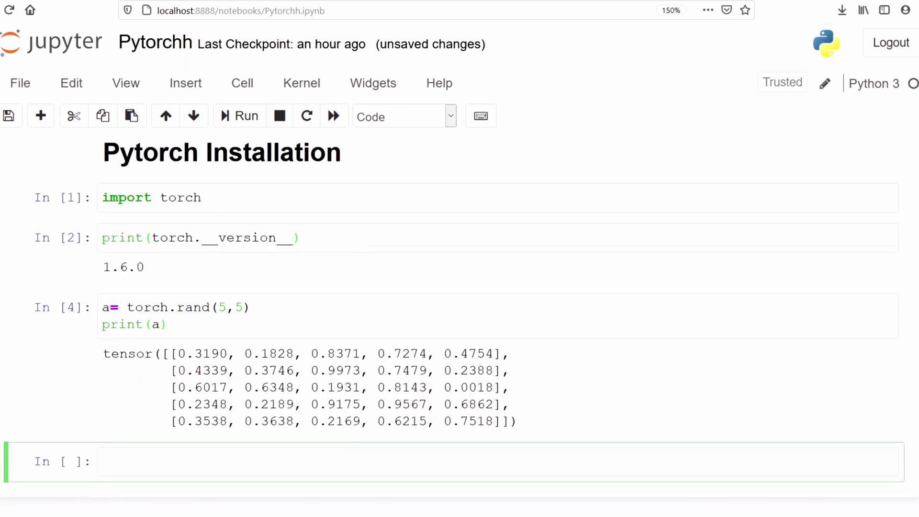